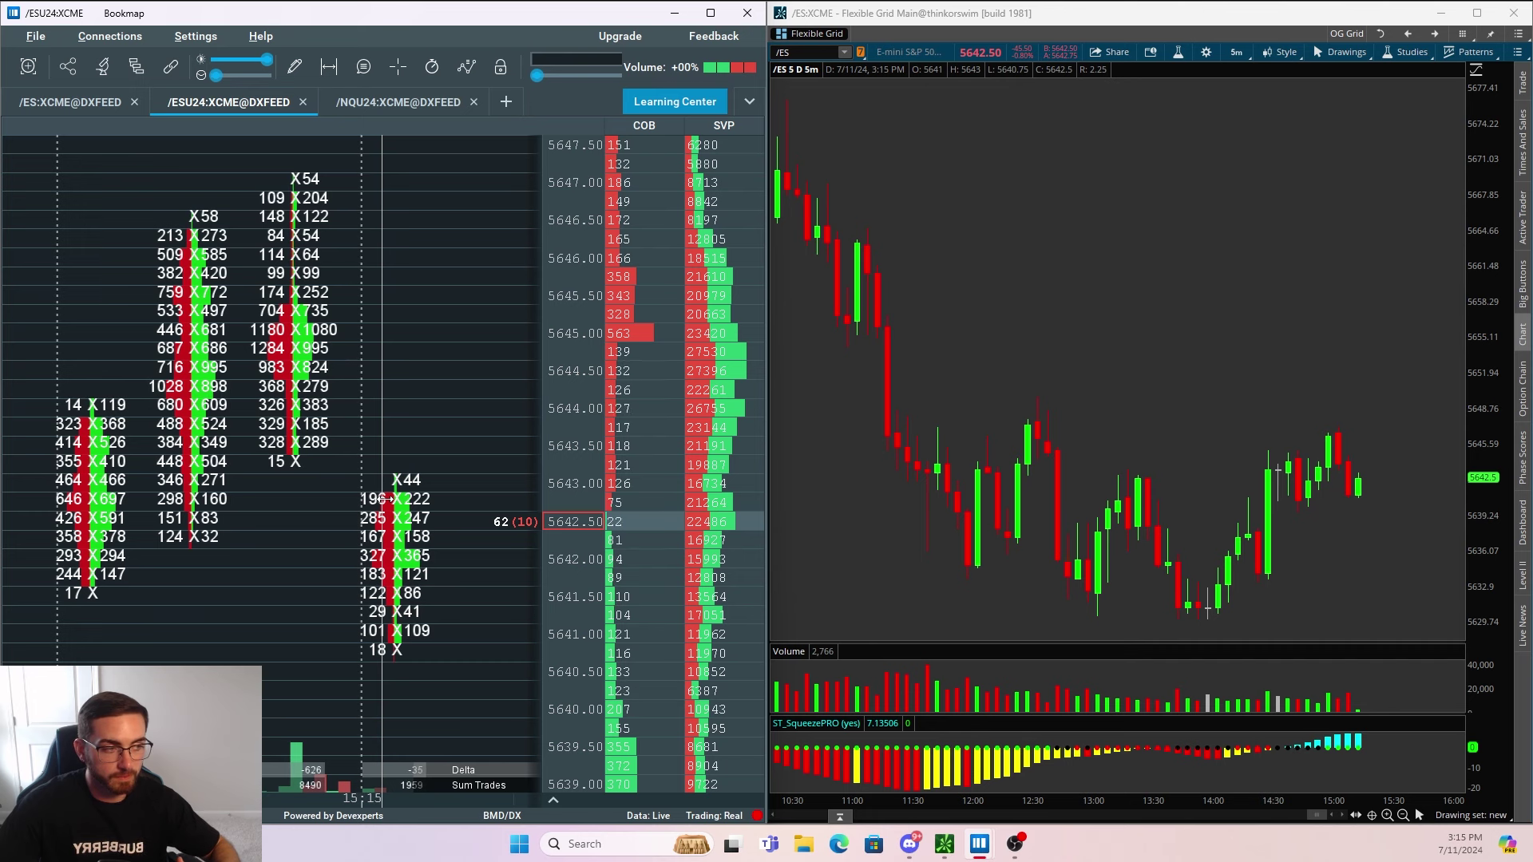
- Maximize the Bookmap window with Win+Up so the /ESU24 footprint chart fills the screen
key("super+Up")
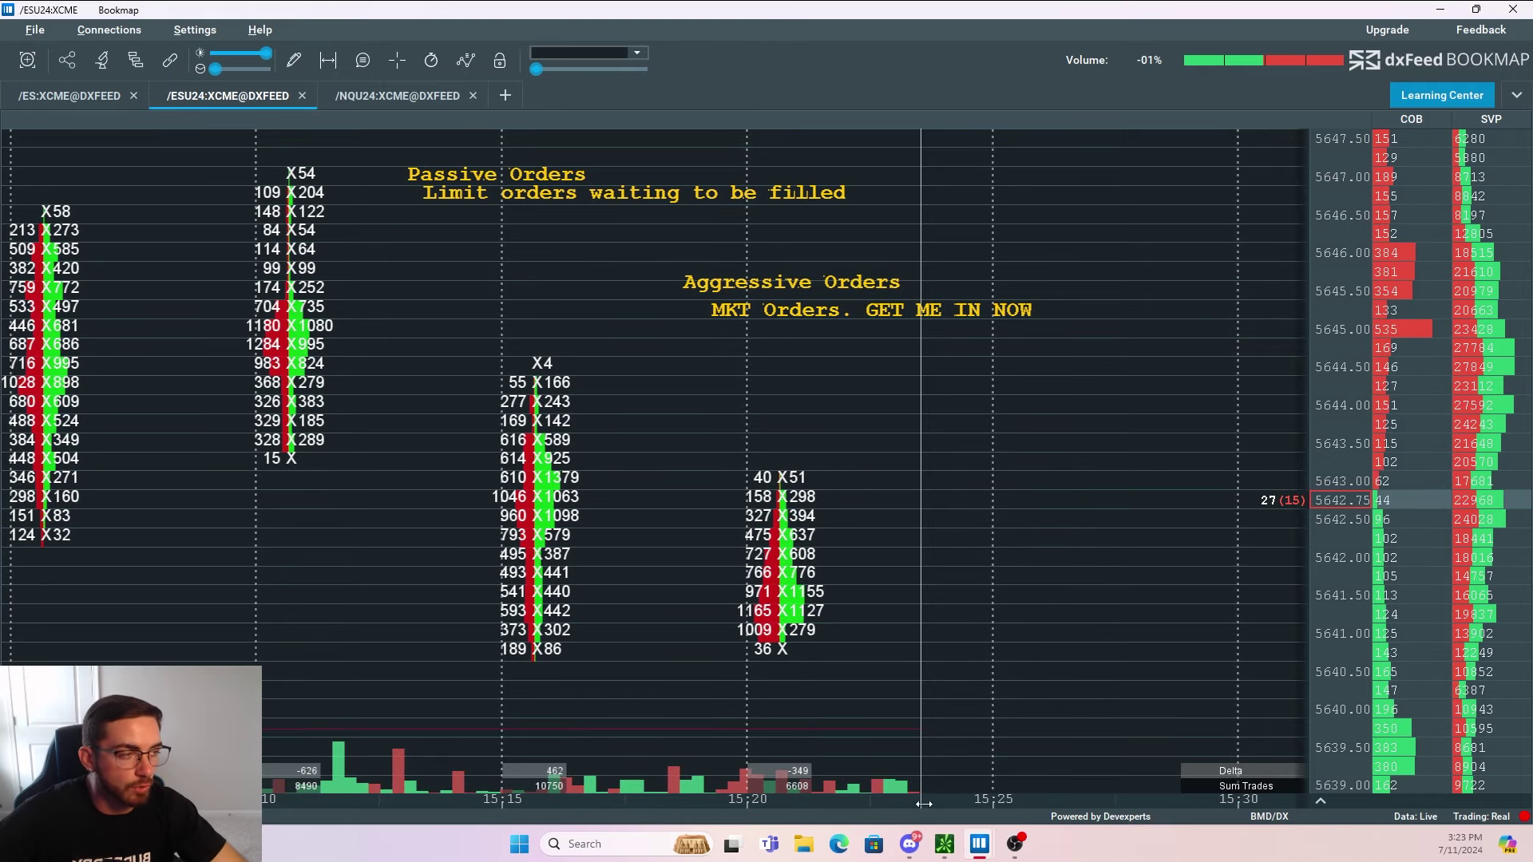
- Zoom the chart out to show footprint bars back to about 14:45 over a broader price range
scroll(955, 560, "down", 5)
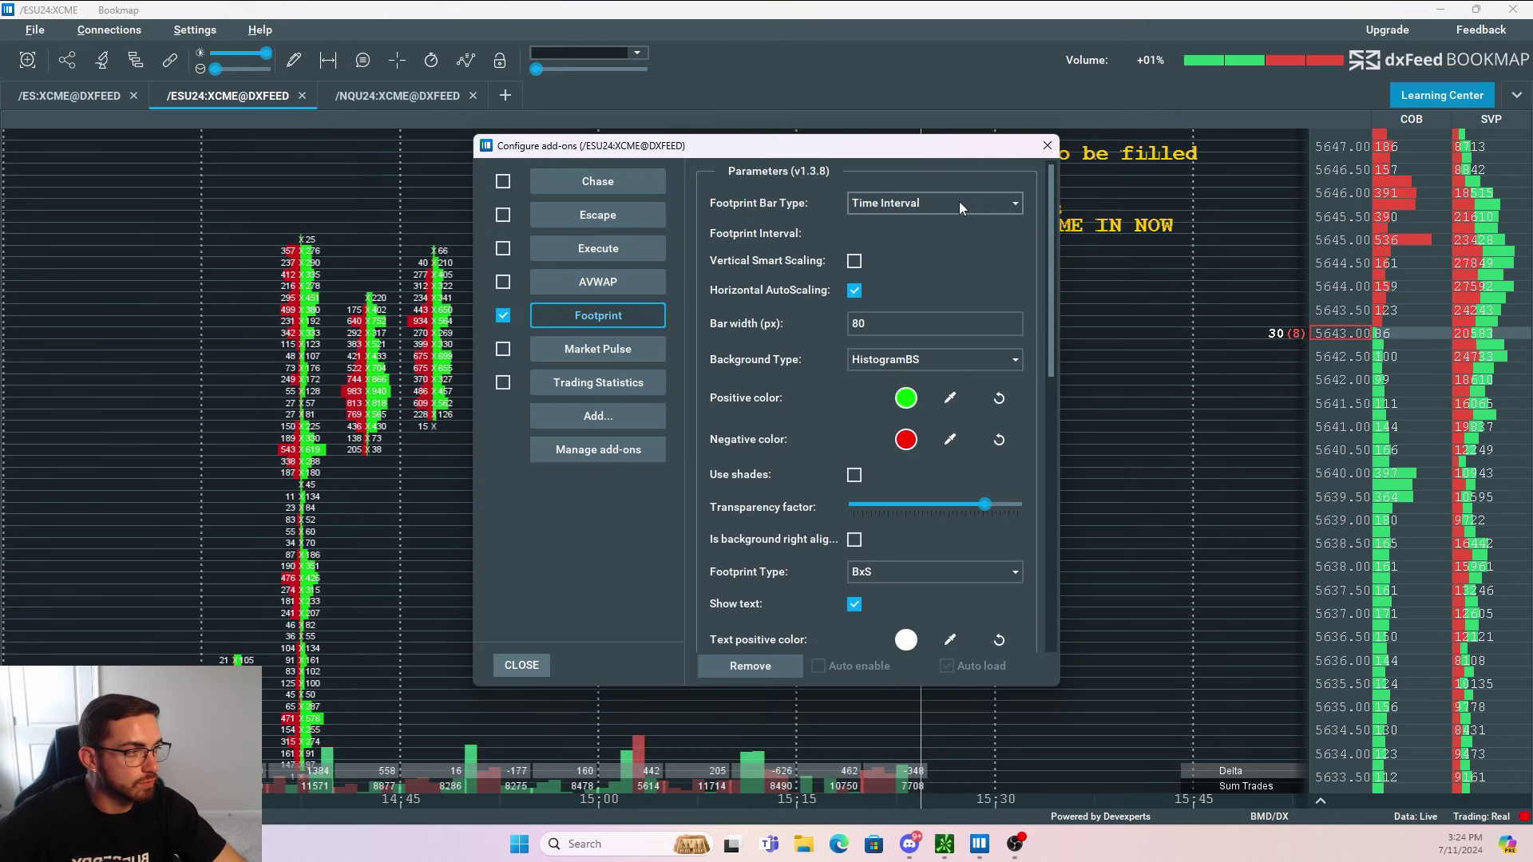
- Review the Footprint settings: Time Interval bar type, BxS display type, and the Delta and Sum Trades options
left_click(960, 206)
left_click(922, 227)
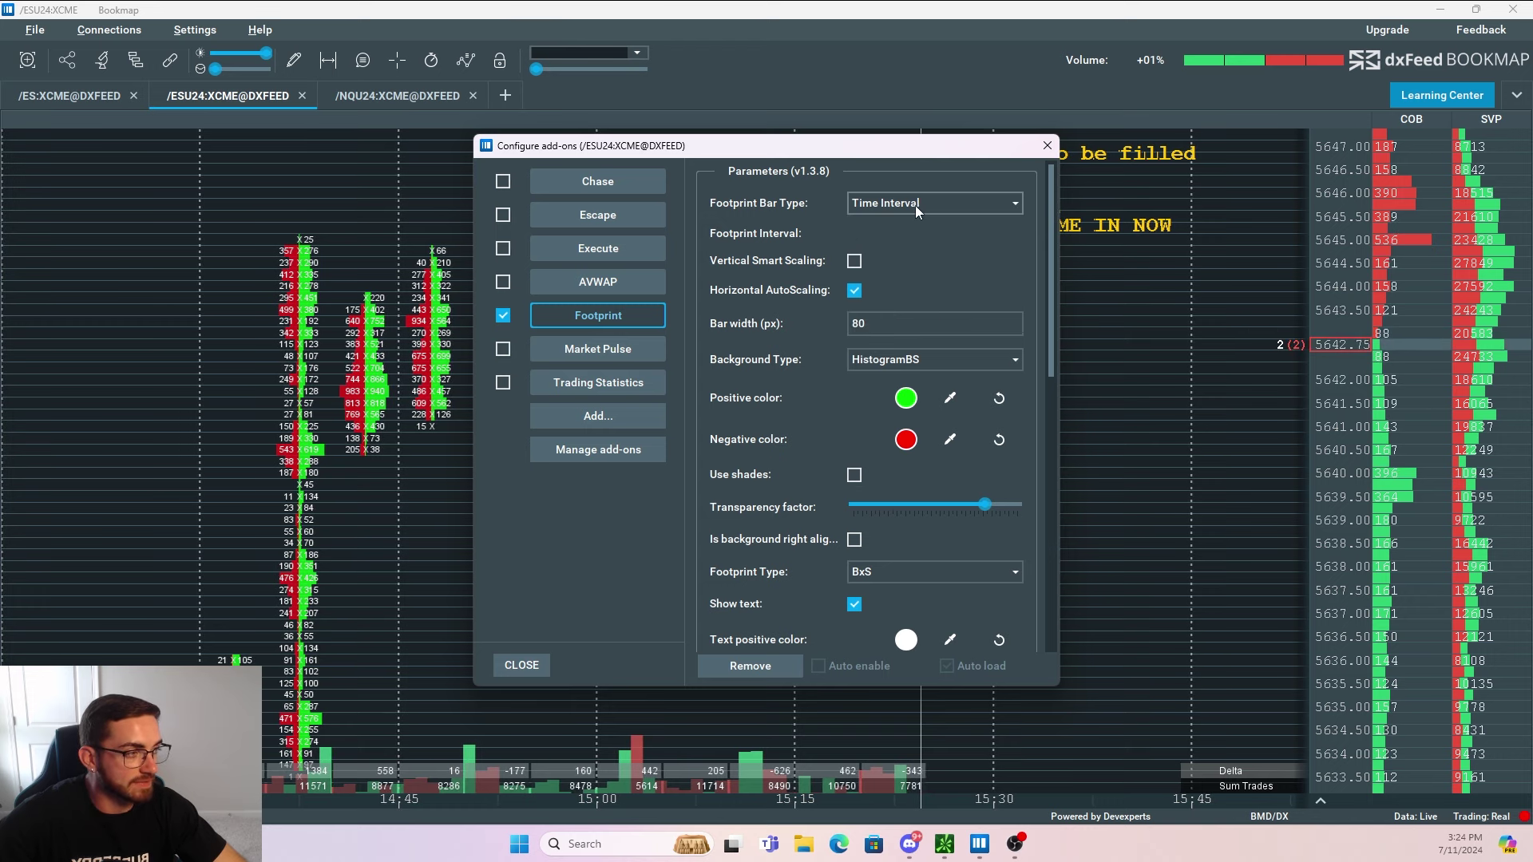
scroll(748, 452, "down", 3)
left_click(883, 451)
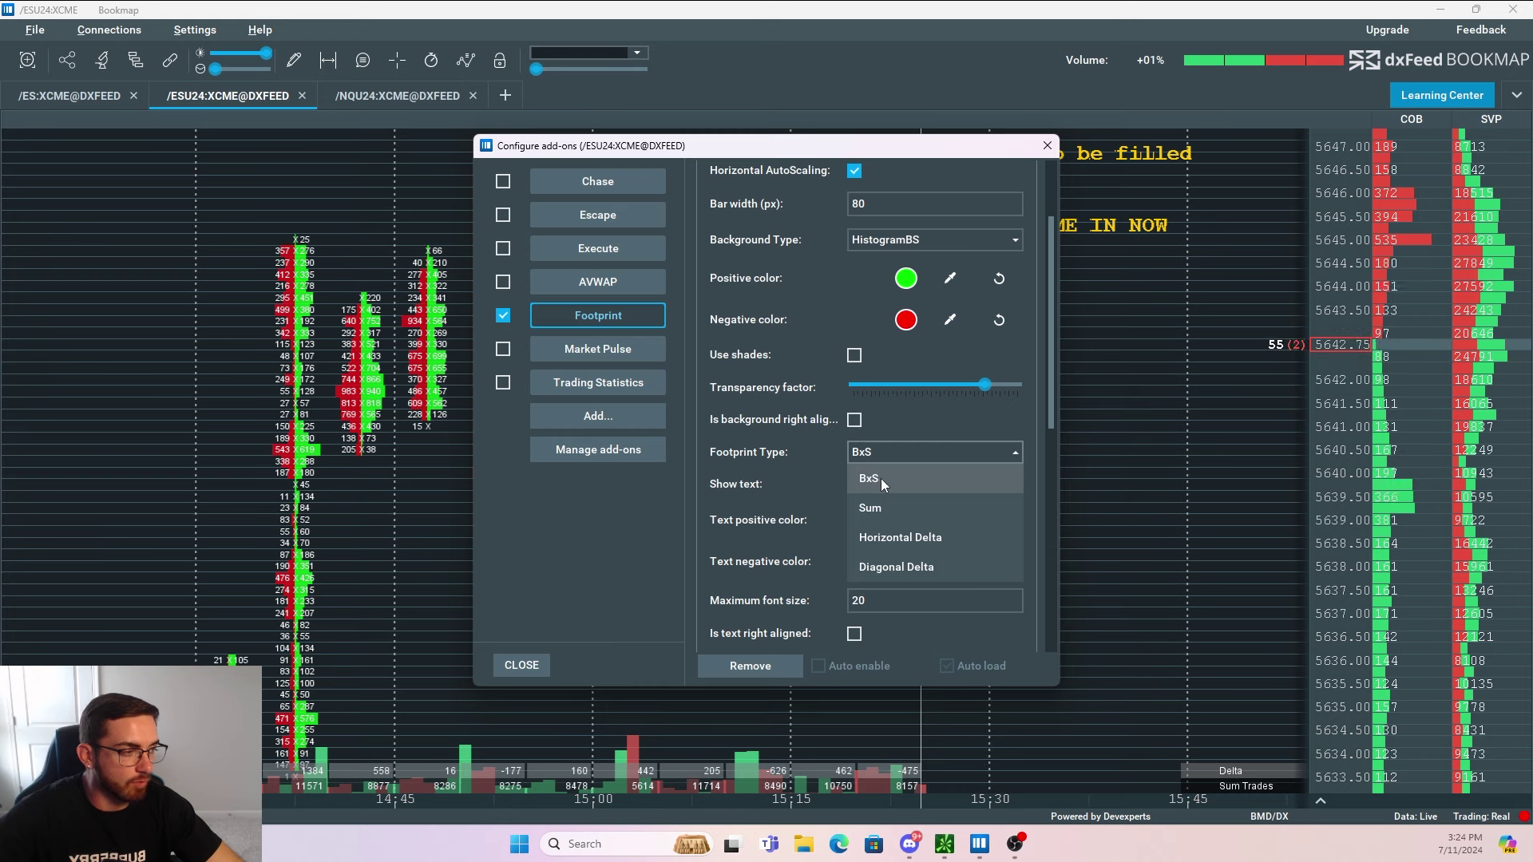
scroll(1023, 449, "down", 5)
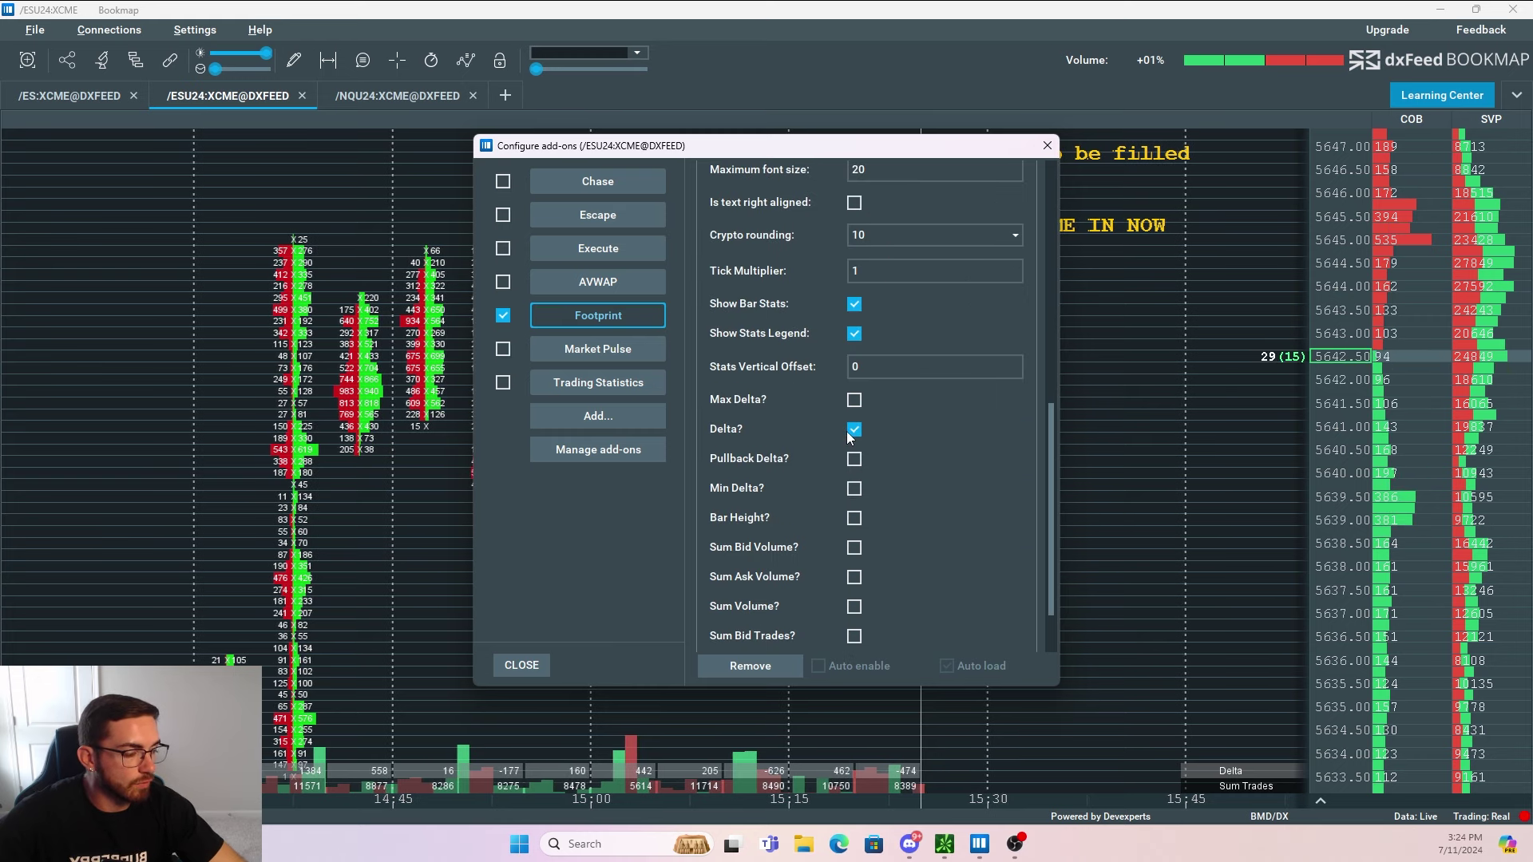
scroll(867, 435, "down", 2)
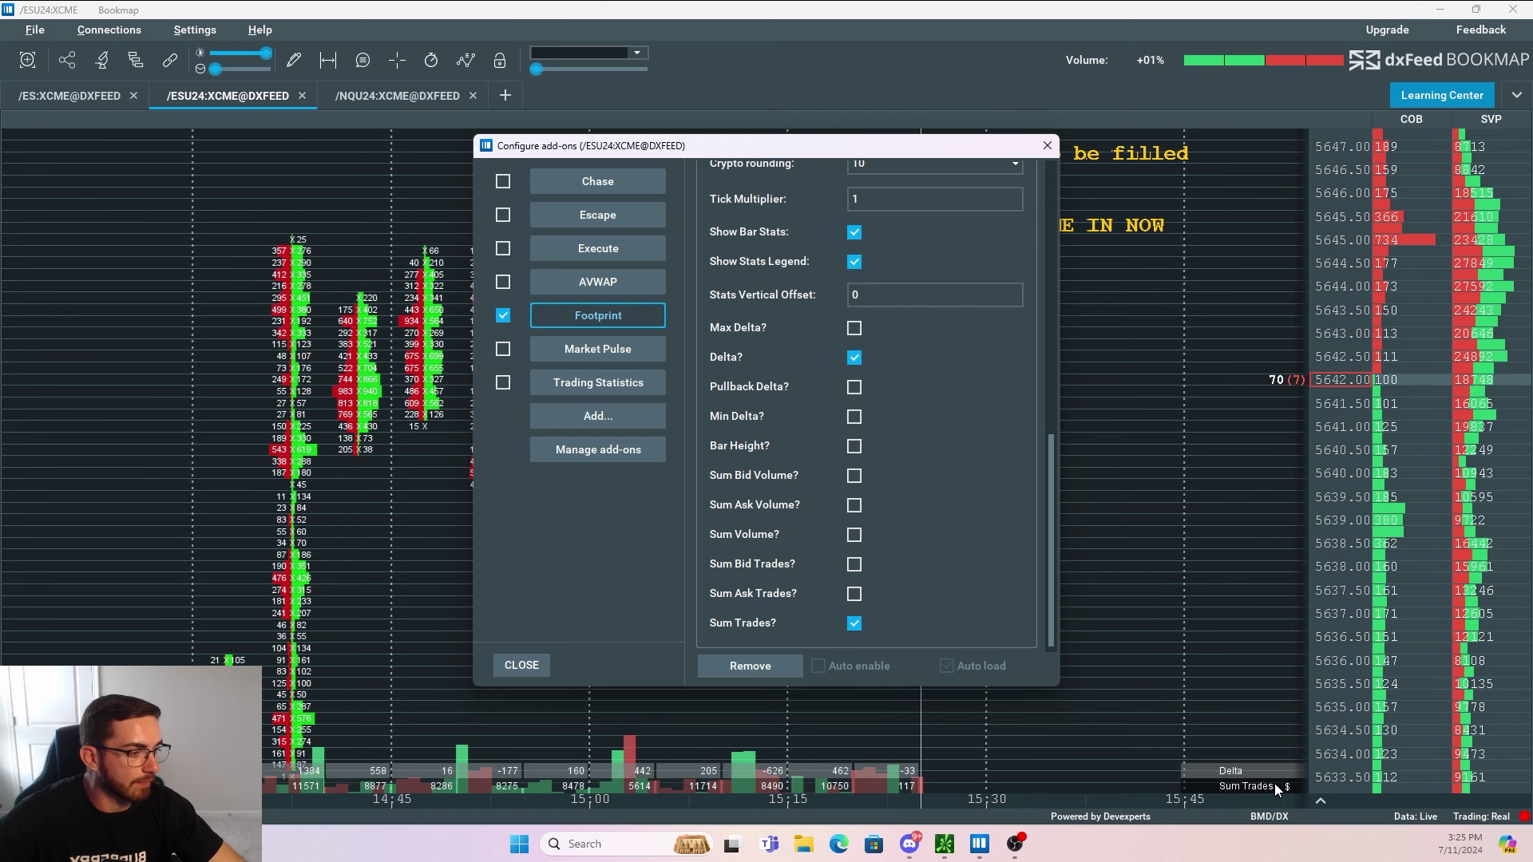
scroll(933, 521, "down", 1)
scroll(956, 536, "up", 10)
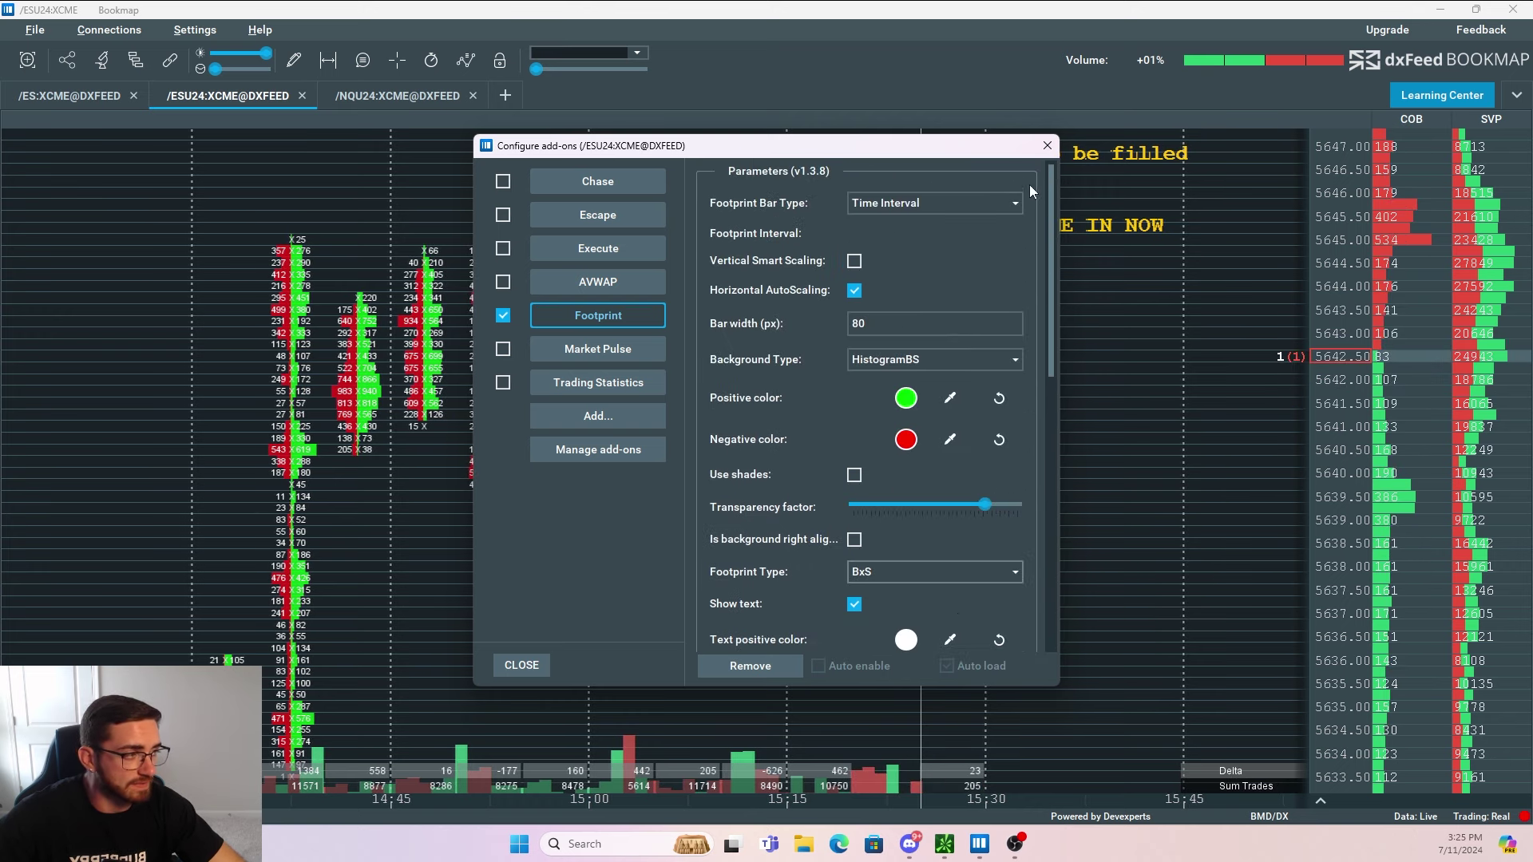
- Close the add-on settings and zoom the footprint chart out in time
left_click(1046, 145)
scroll(871, 494, "down", 5)
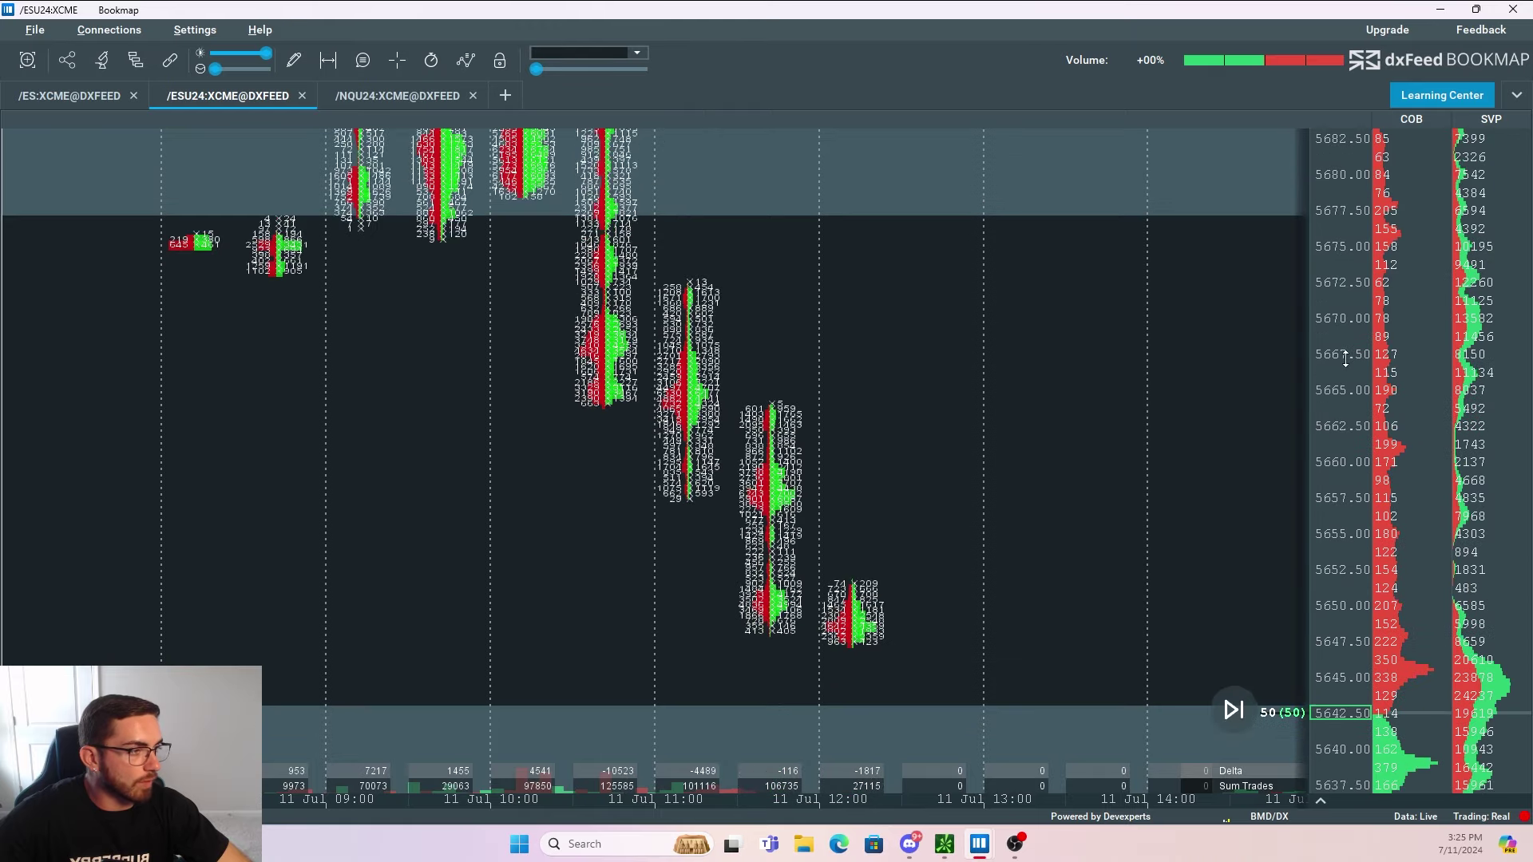
scroll(564, 308, "up", 5)
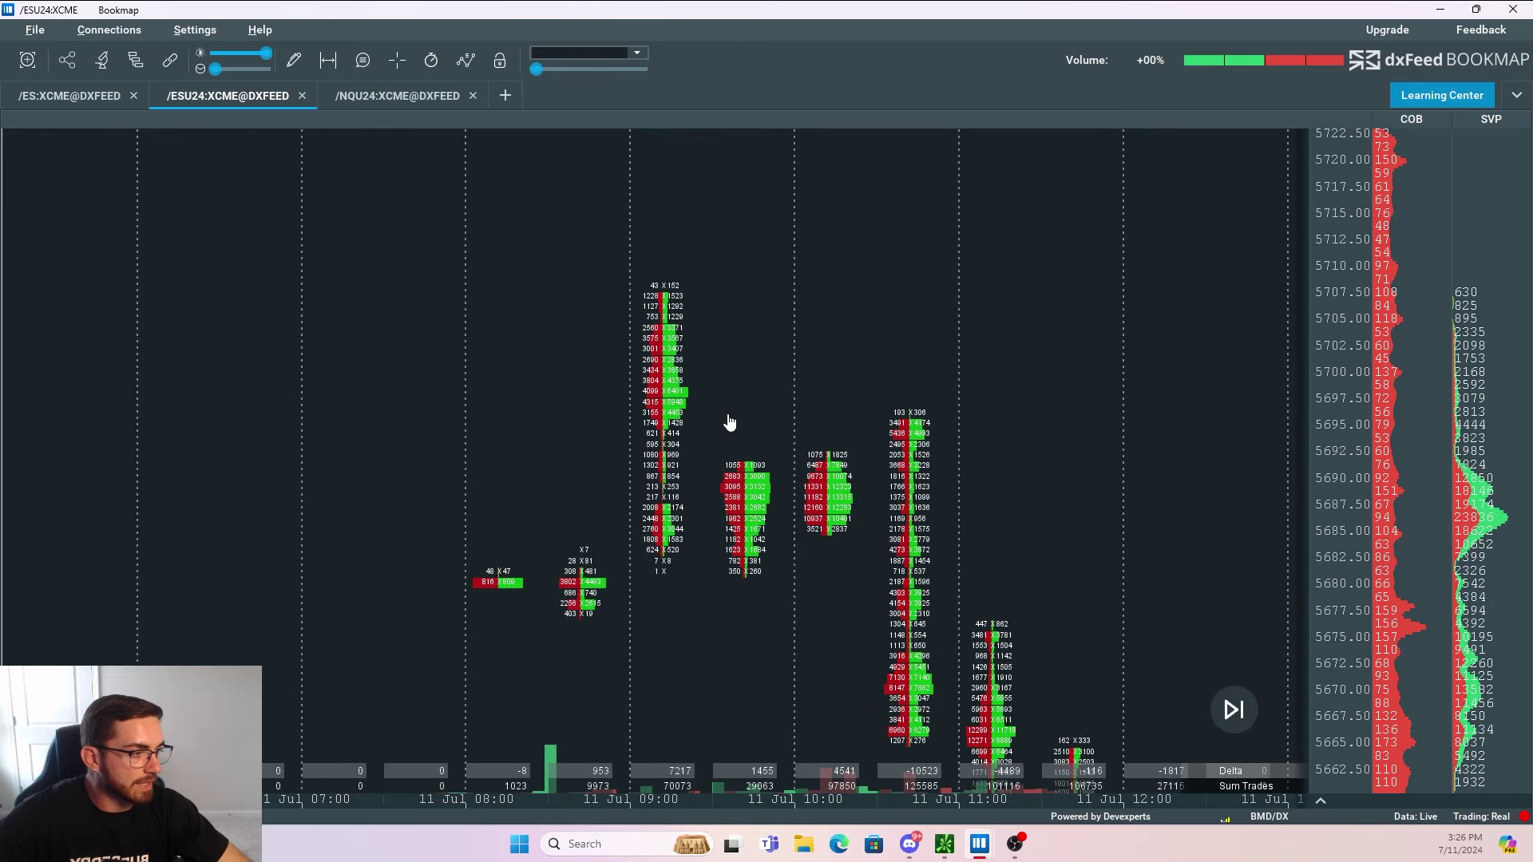
scroll(1357, 502, "up", 3)
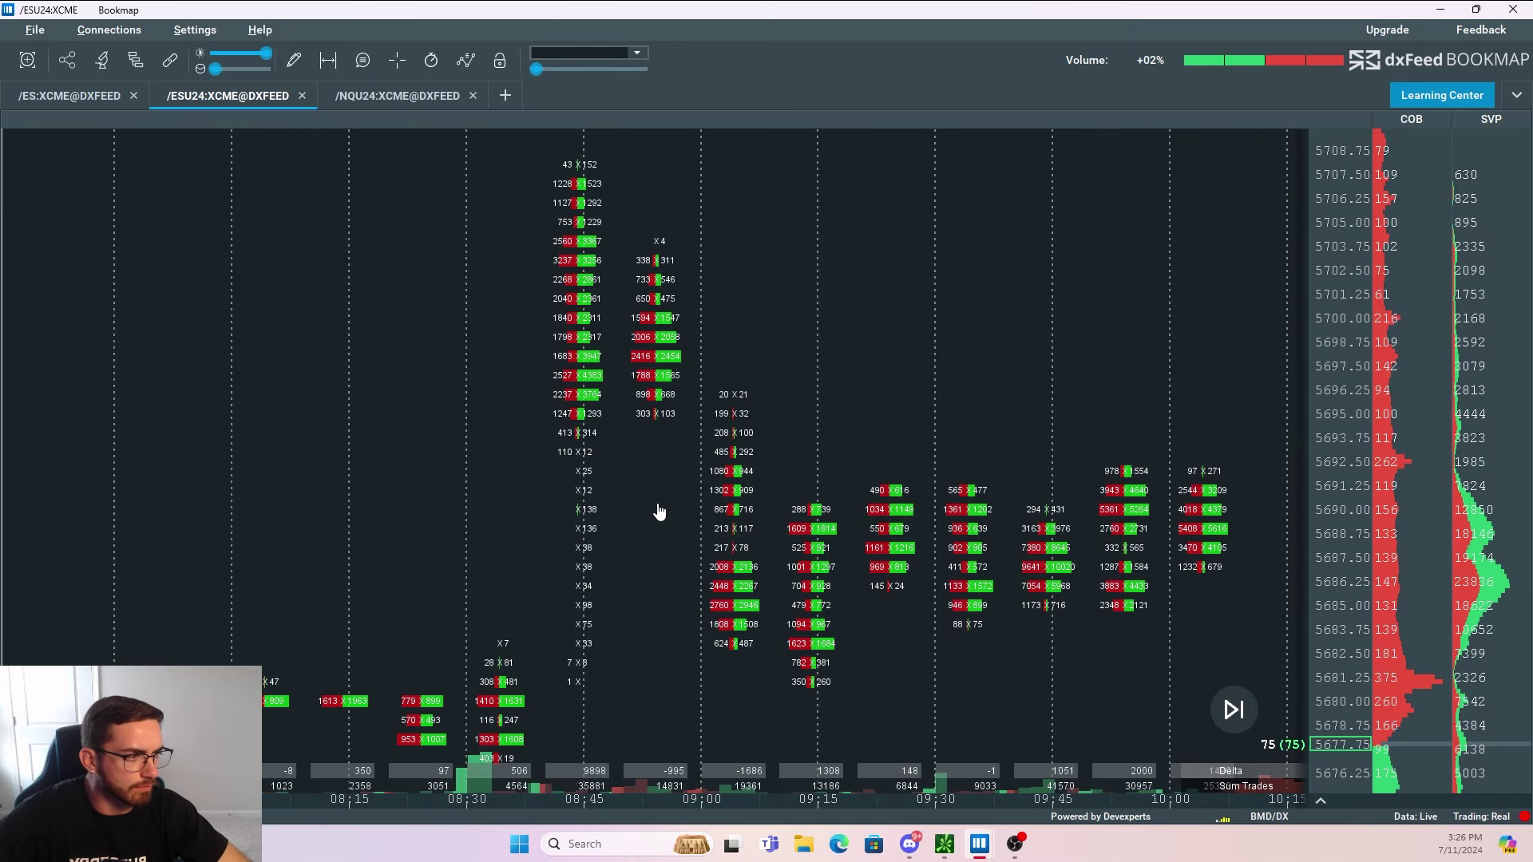
scroll(650, 515, "up", 3)
scroll(651, 515, "up", 5)
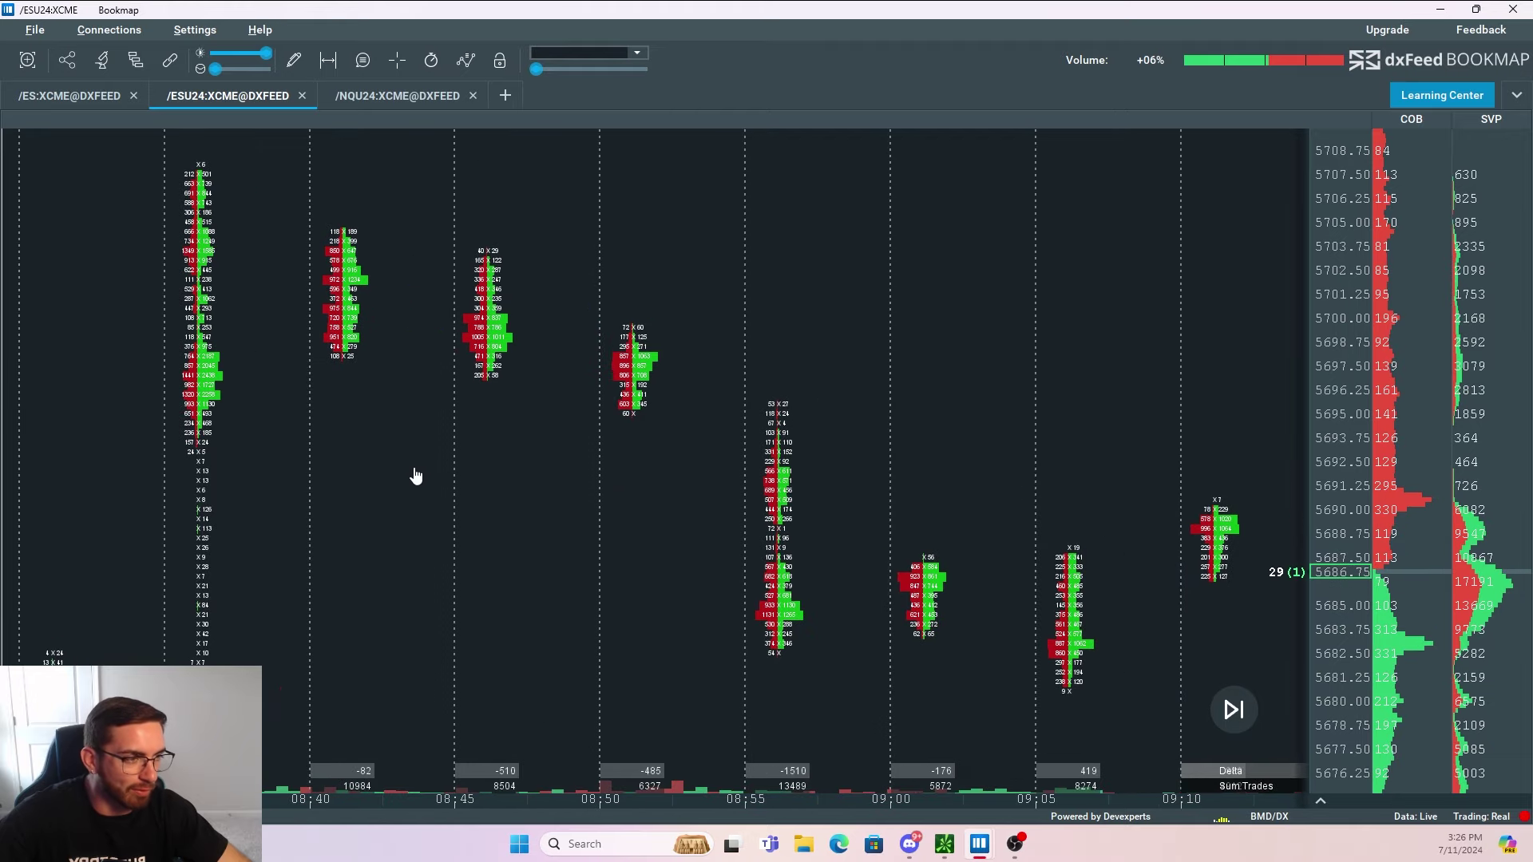
scroll(750, 557, "up", 5)
scroll(985, 582, "up", 3)
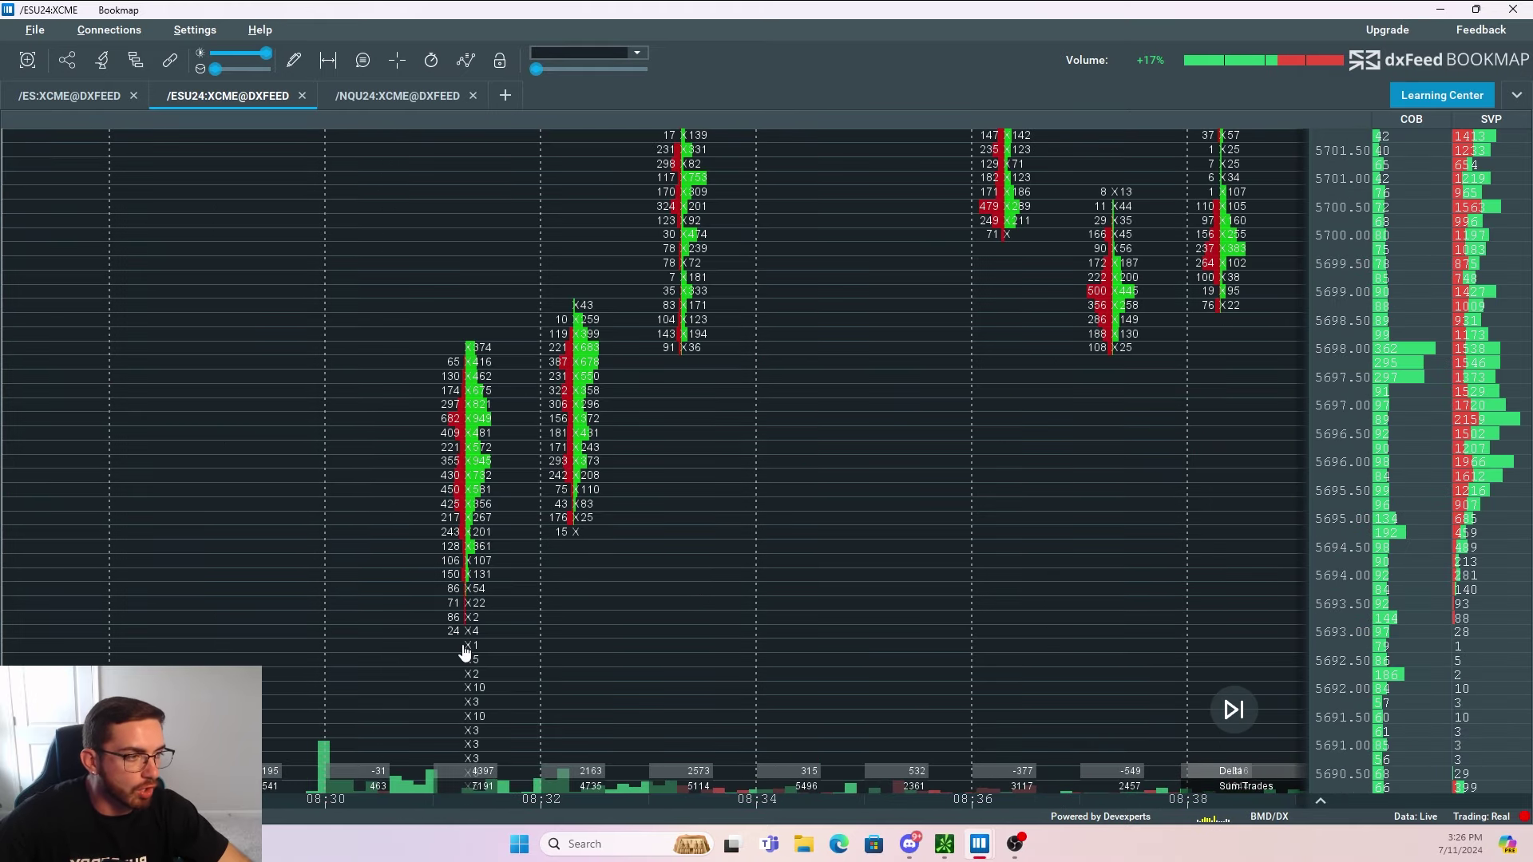
- Pan and compress the price axis to show the 5-minute bars from about 08:35 to 09:15
left_click_drag(678, 469, 616, 622)
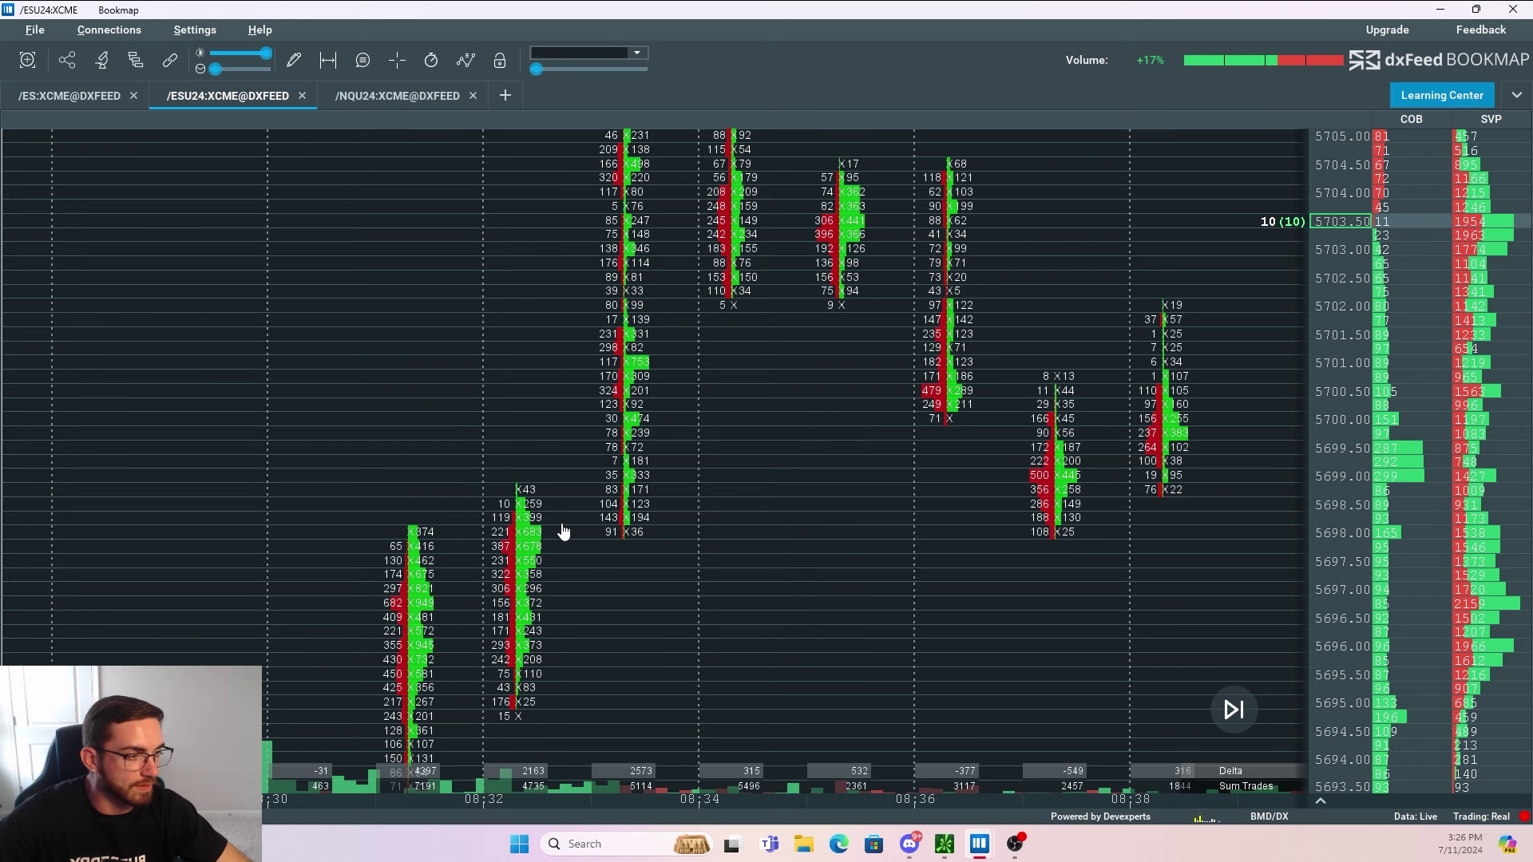
scroll(766, 605, "down", 5)
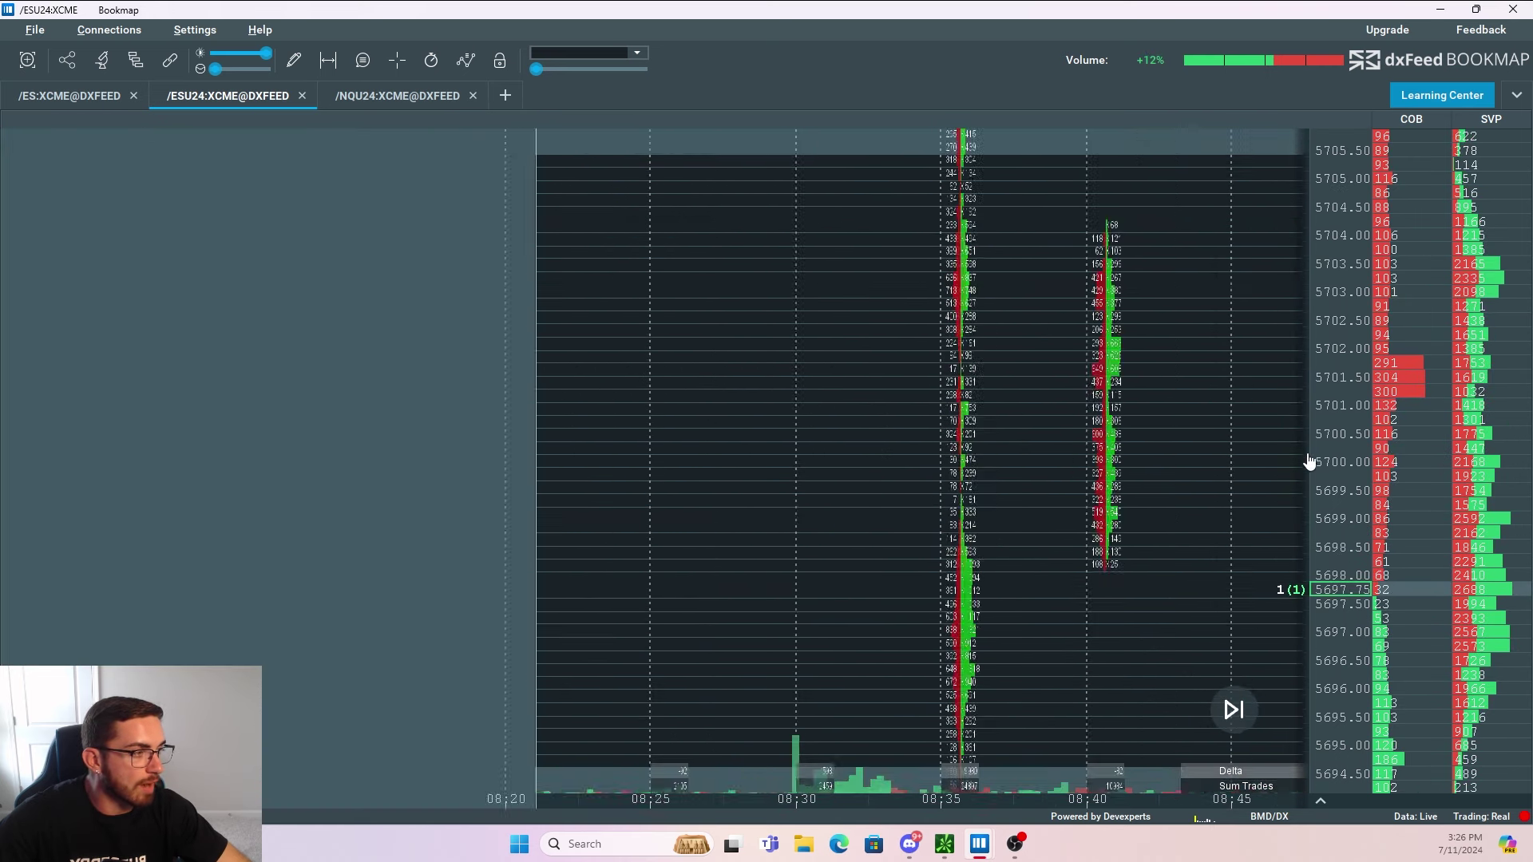
scroll(1229, 475, "down", 2)
left_click_drag(1229, 476, 822, 428)
left_click_drag(1355, 372, 1355, 431)
left_click_drag(1170, 537, 883, 455)
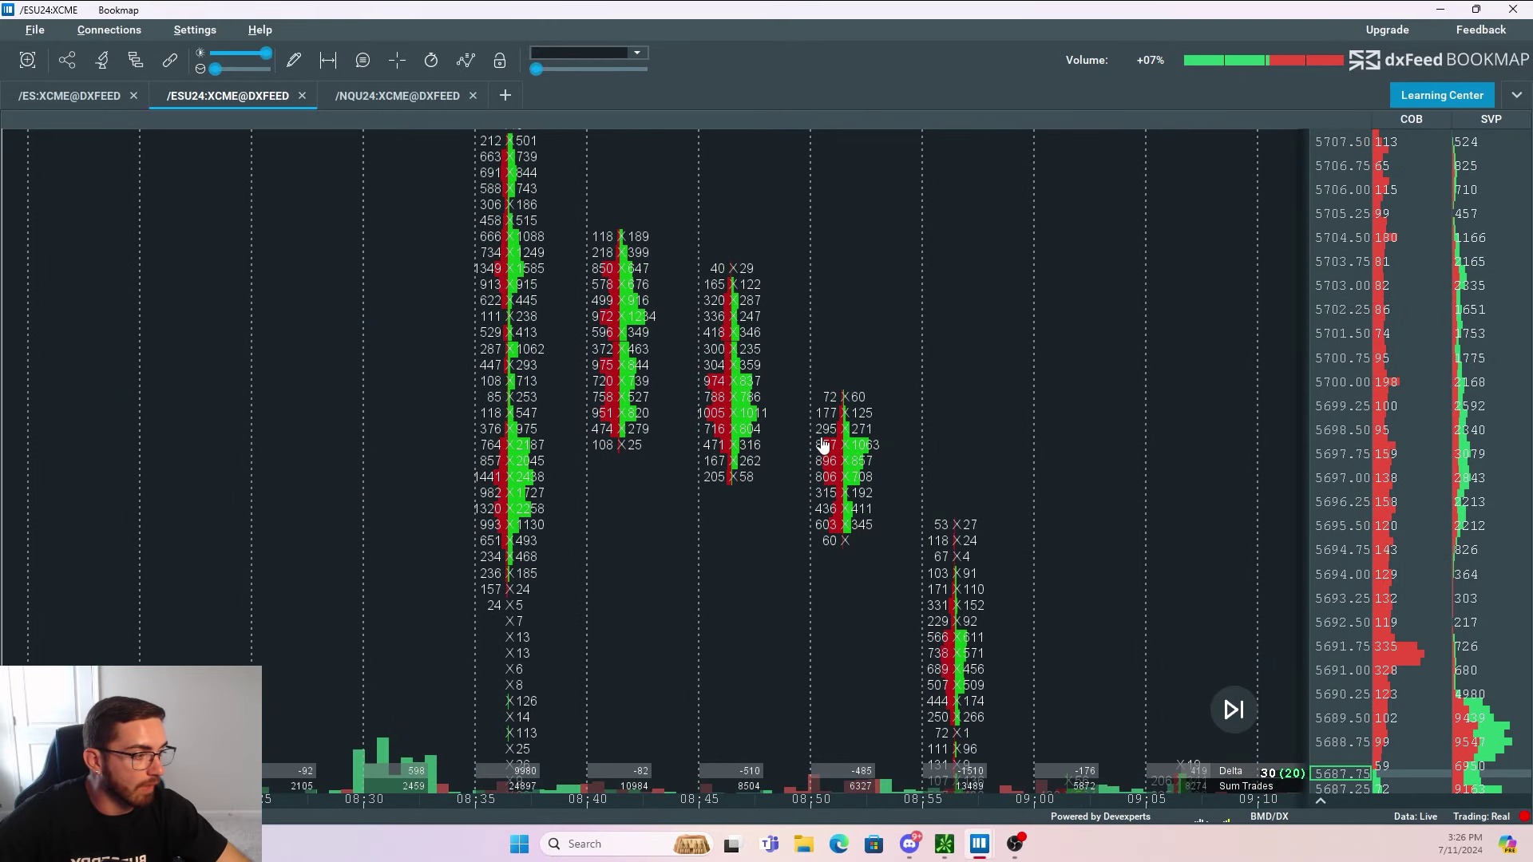
left_click_drag(950, 565, 917, 414)
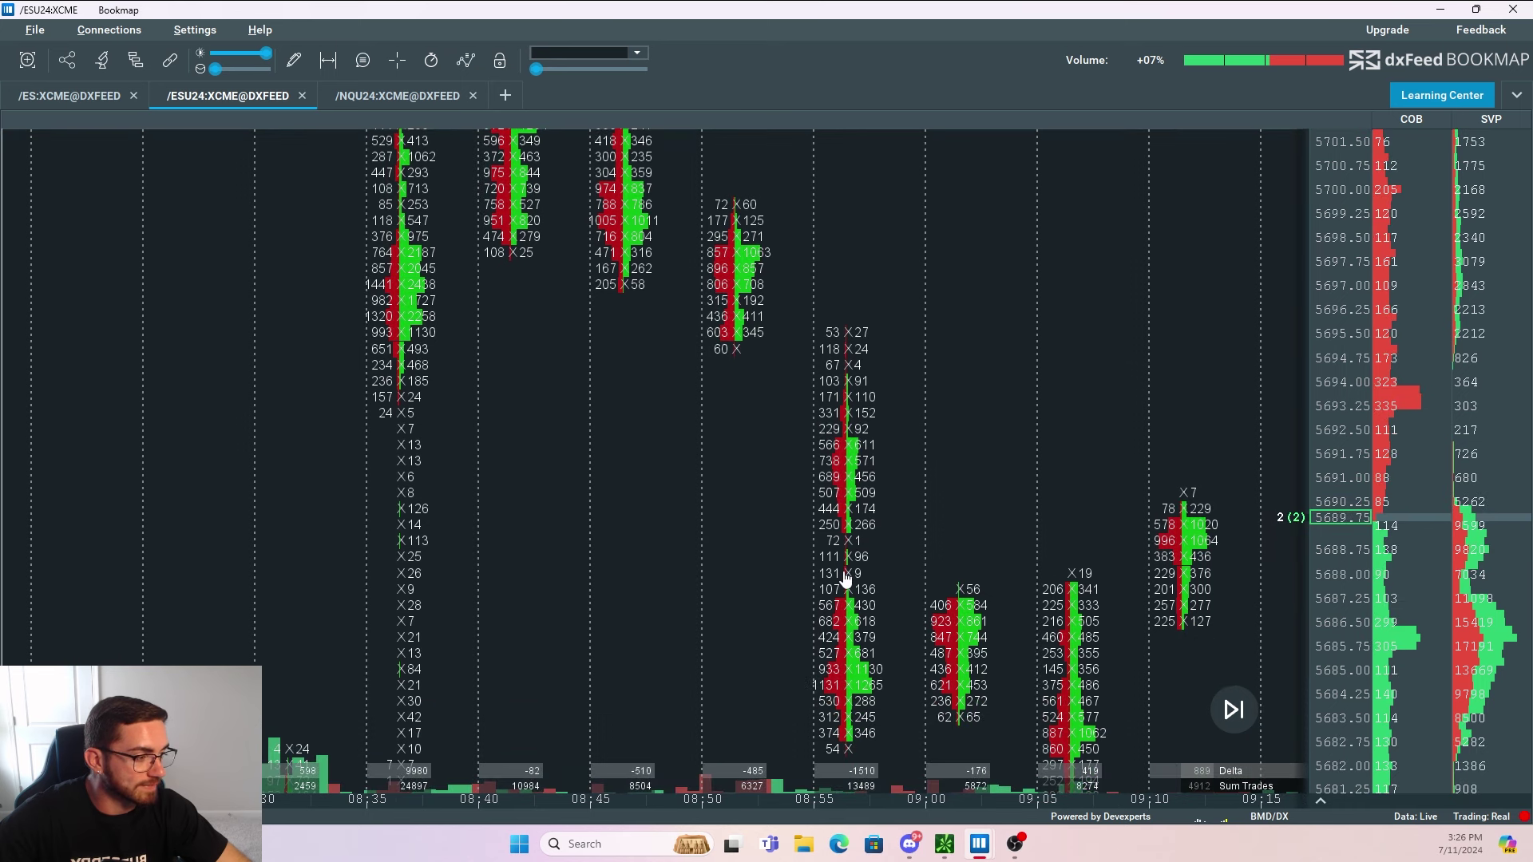
- Zoom in on the 08:54–09:08 bars with the price scale extending down to 5665
scroll(376, 340, "up", 3)
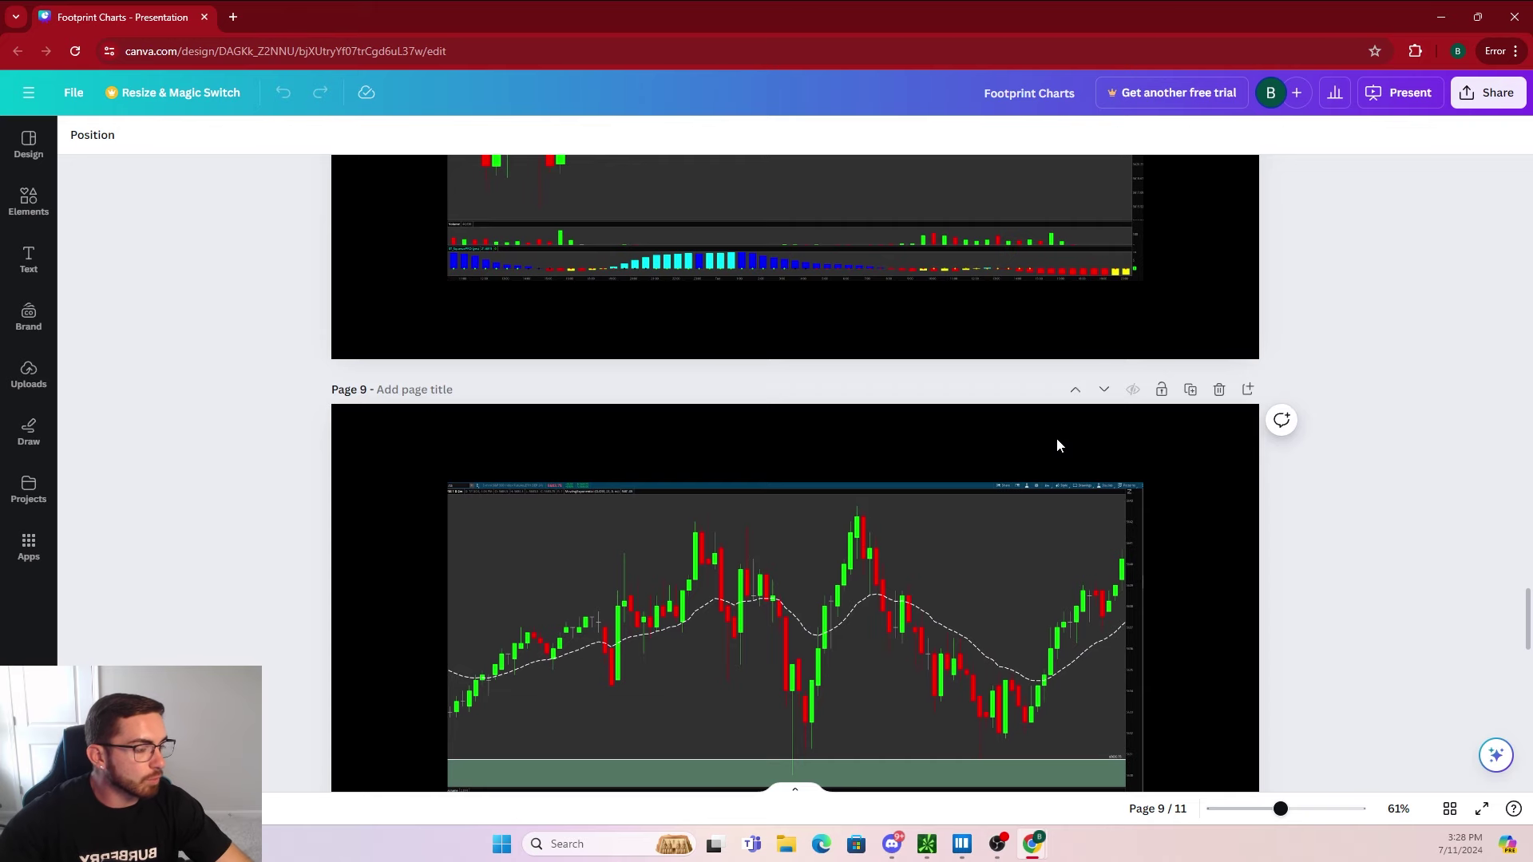
- Scroll the Canva deck from the page 8 chart to the page 10 footprint slide (10:22–10:31)
scroll(1056, 437, "down", 2)
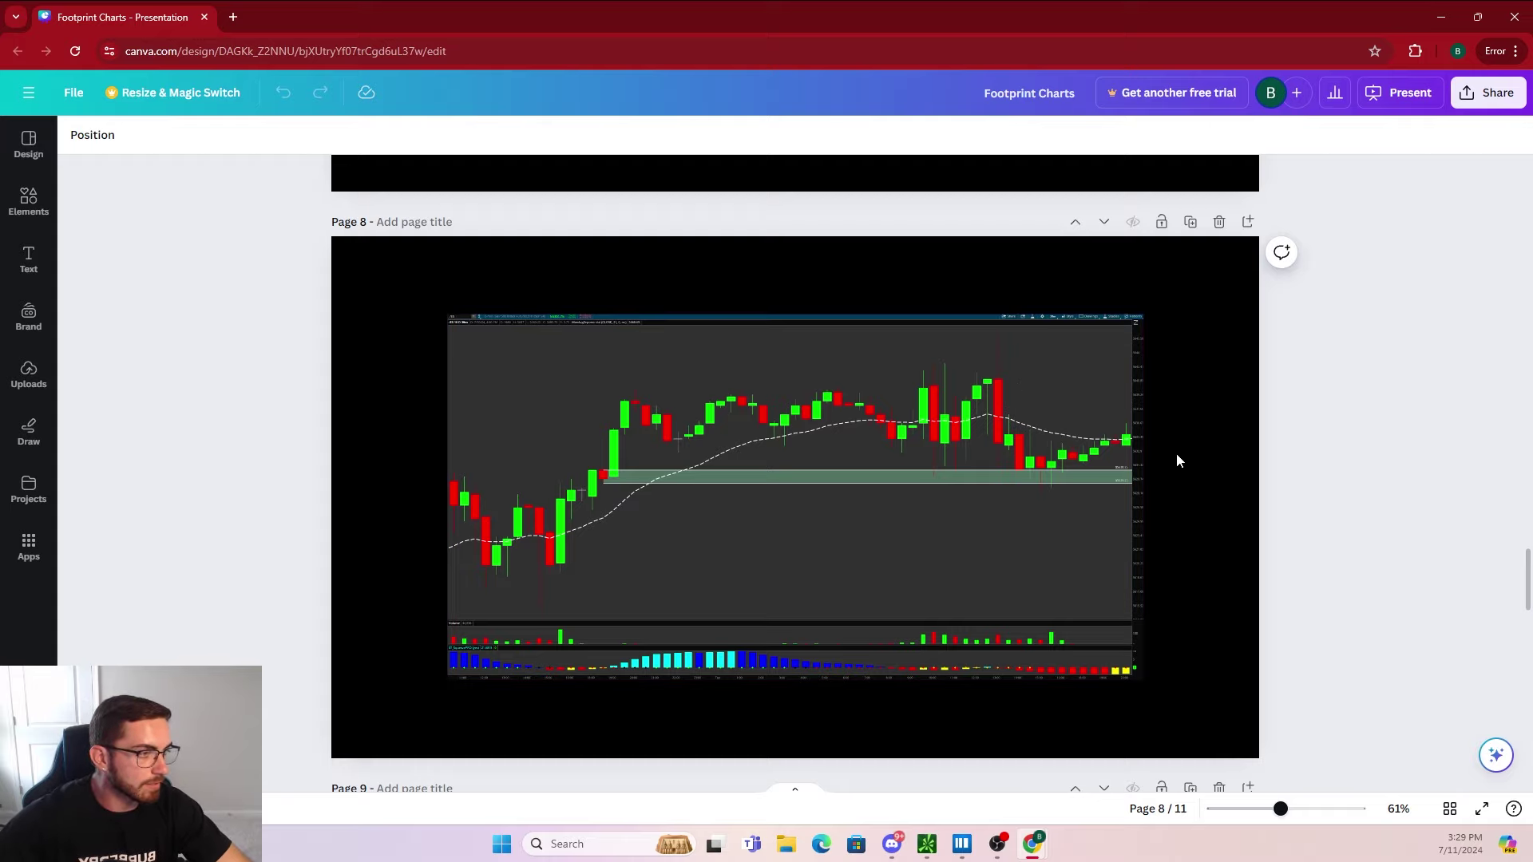
scroll(1176, 453, "up", 5)
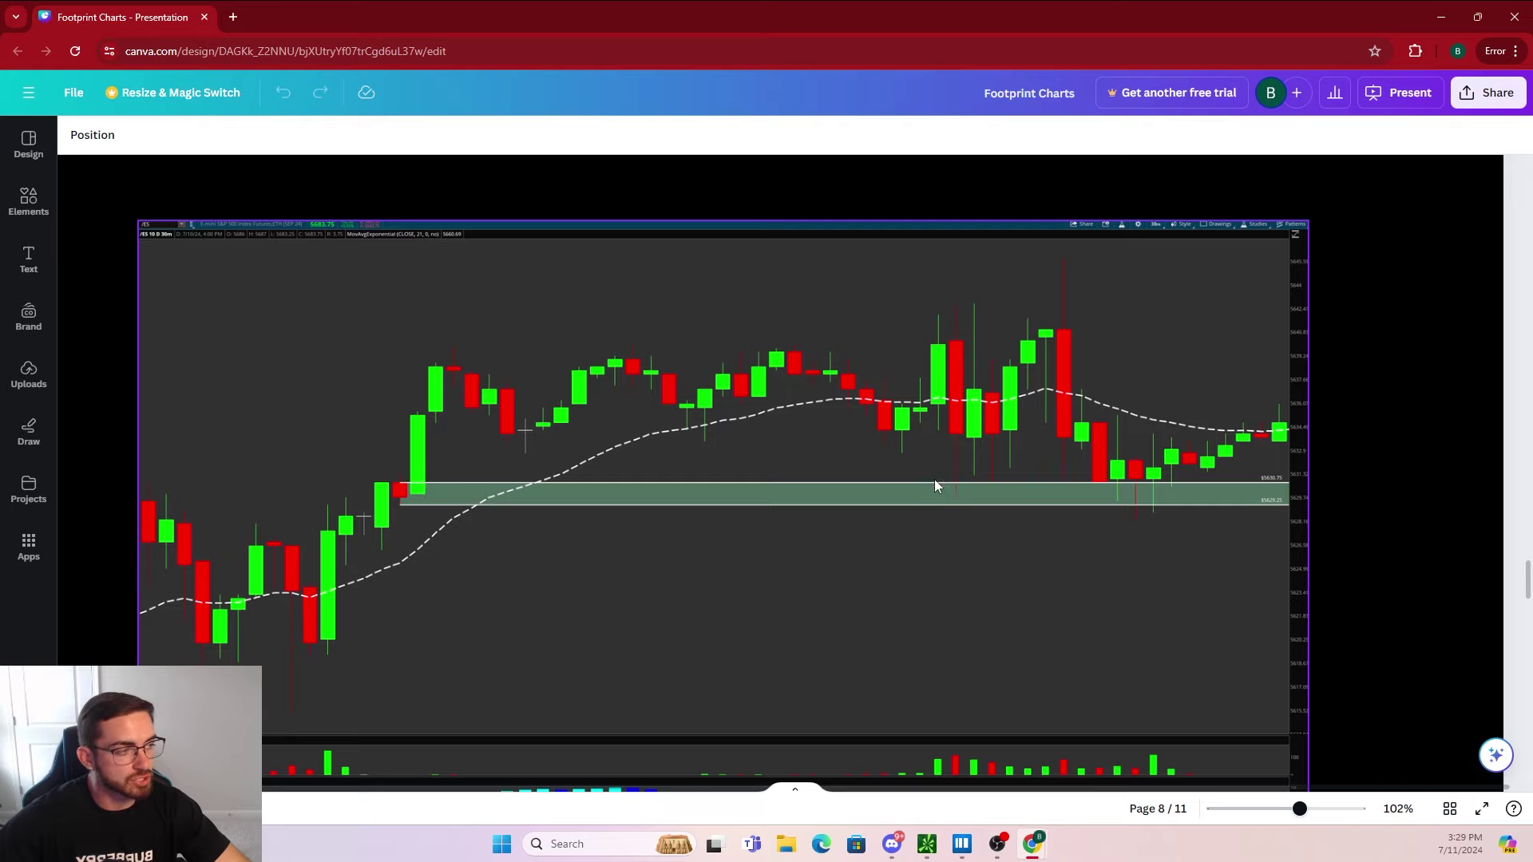
scroll(1145, 220, "down", 5)
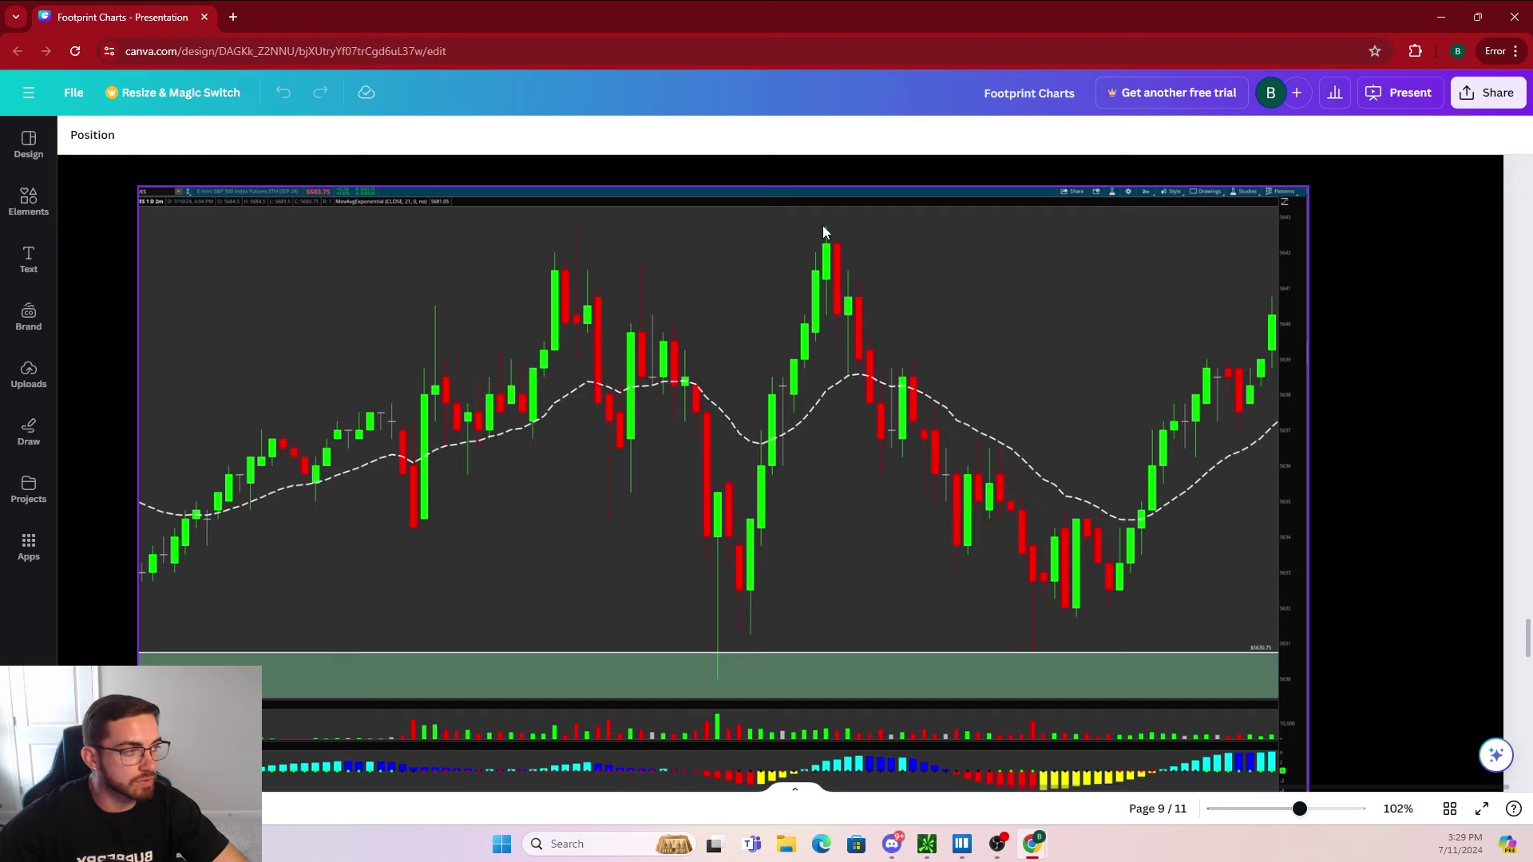
scroll(849, 381, "down", 10)
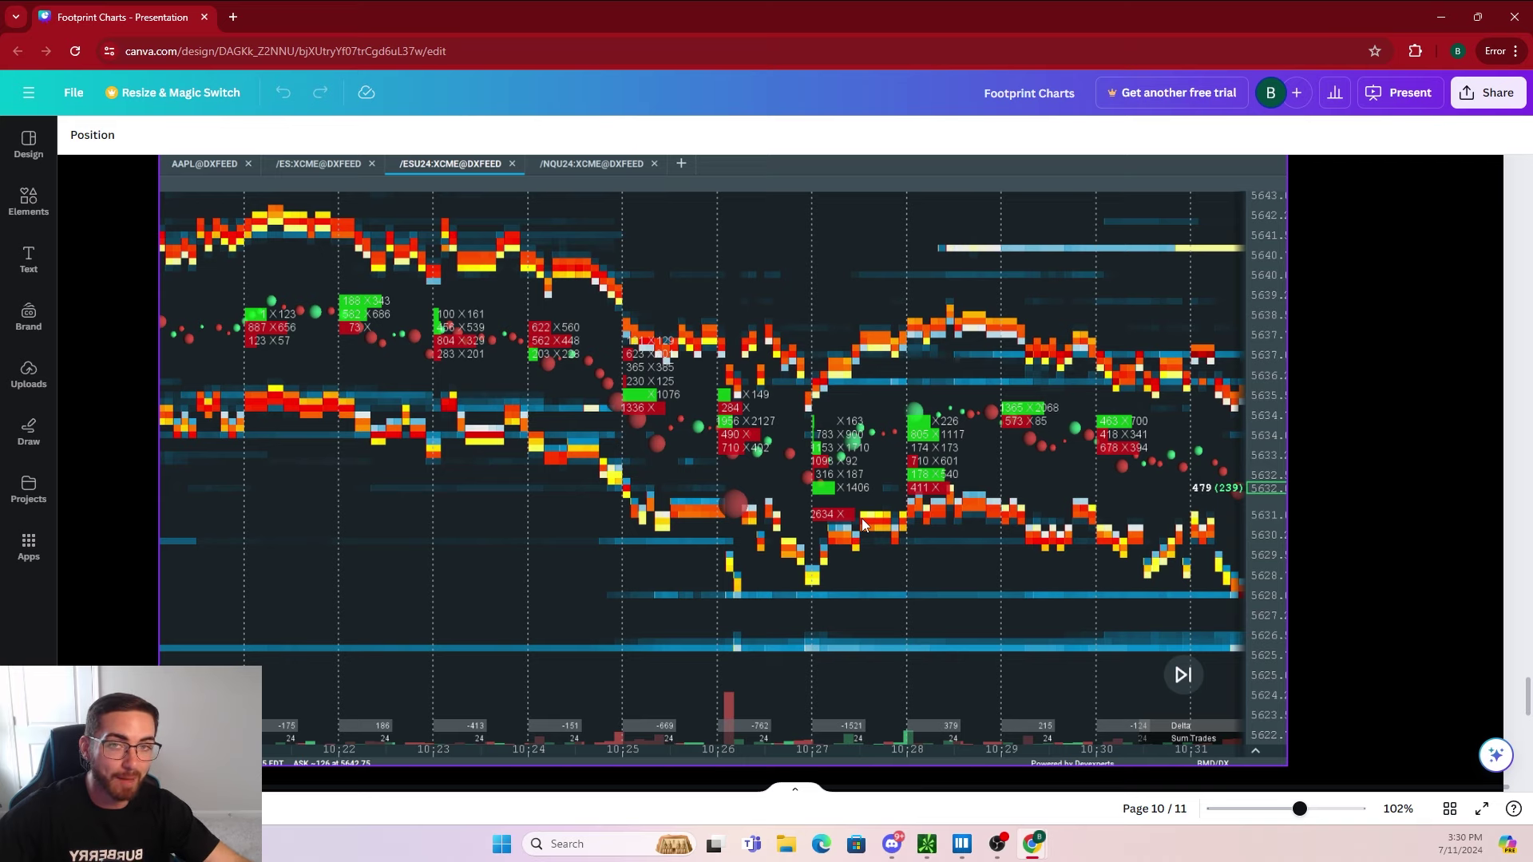
- Scroll up to page 9 of the Canva deck and back down to the page 10 footprint slide
scroll(964, 581, "up", 5)
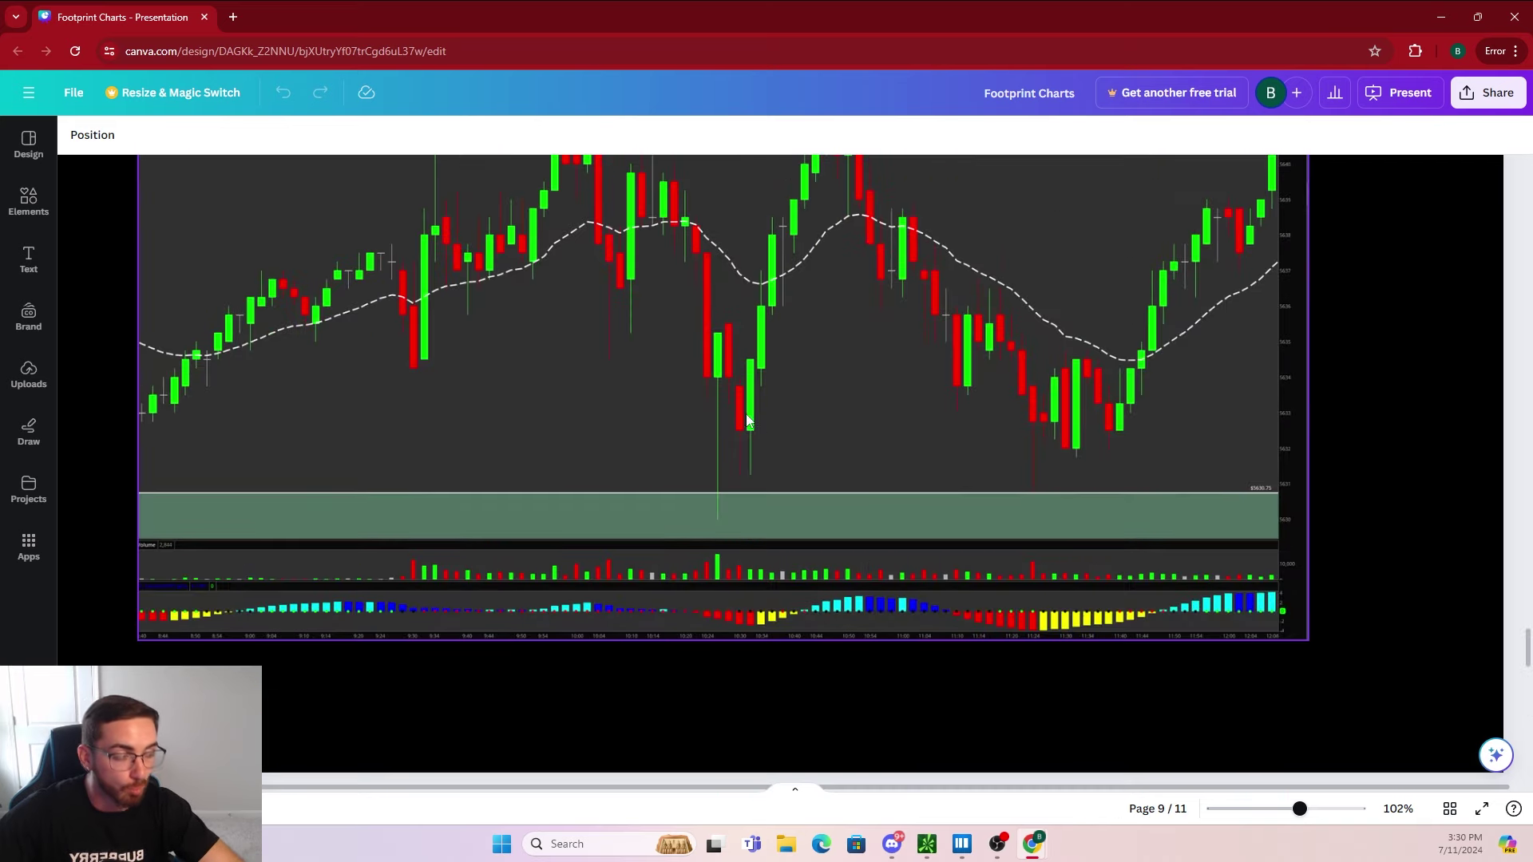
scroll(769, 458, "up", 2)
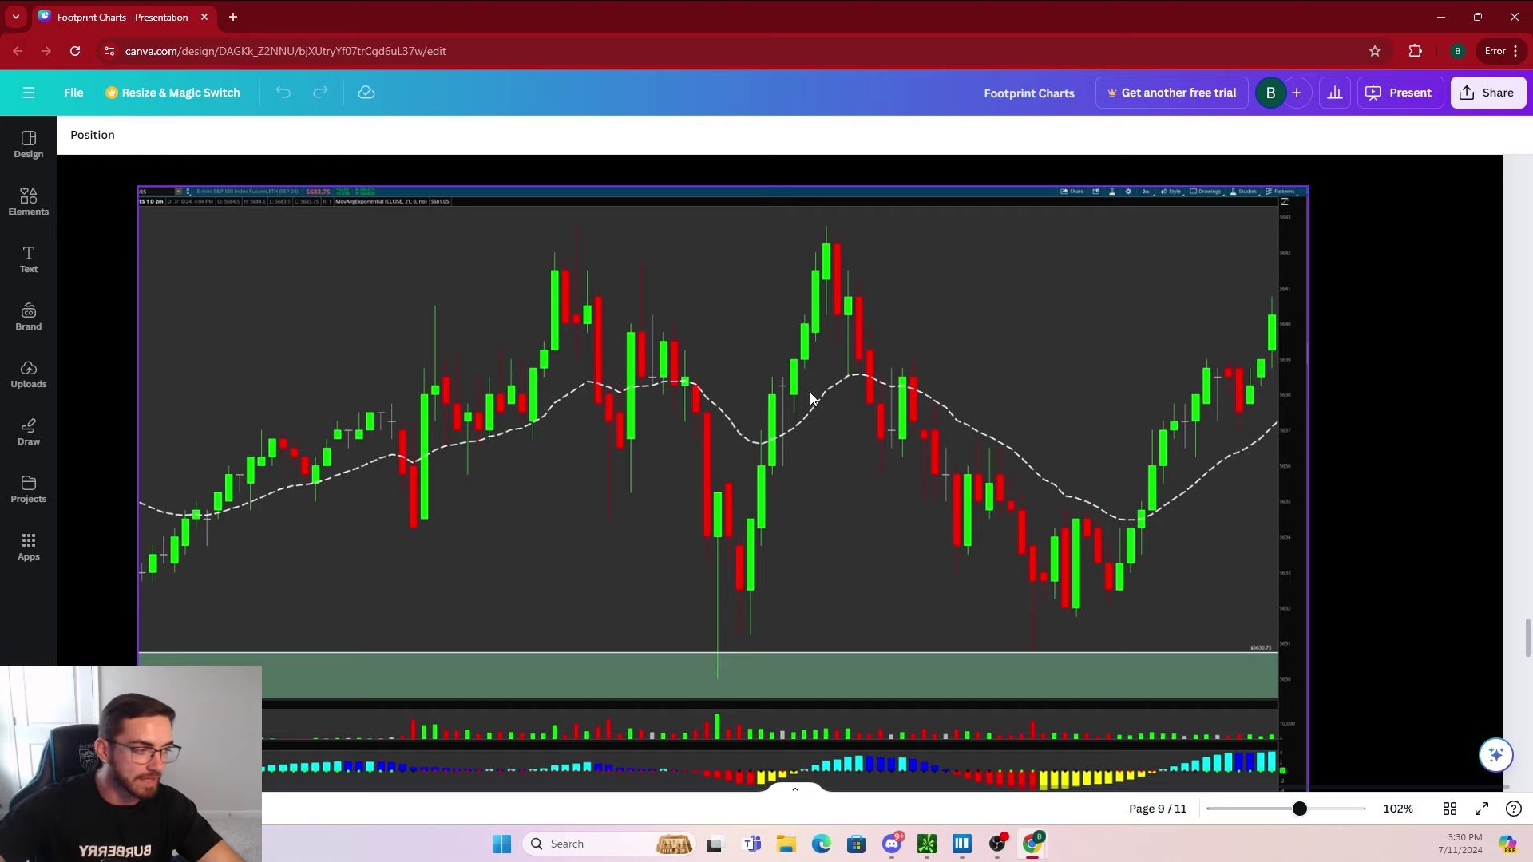
scroll(810, 397, "down", 8)
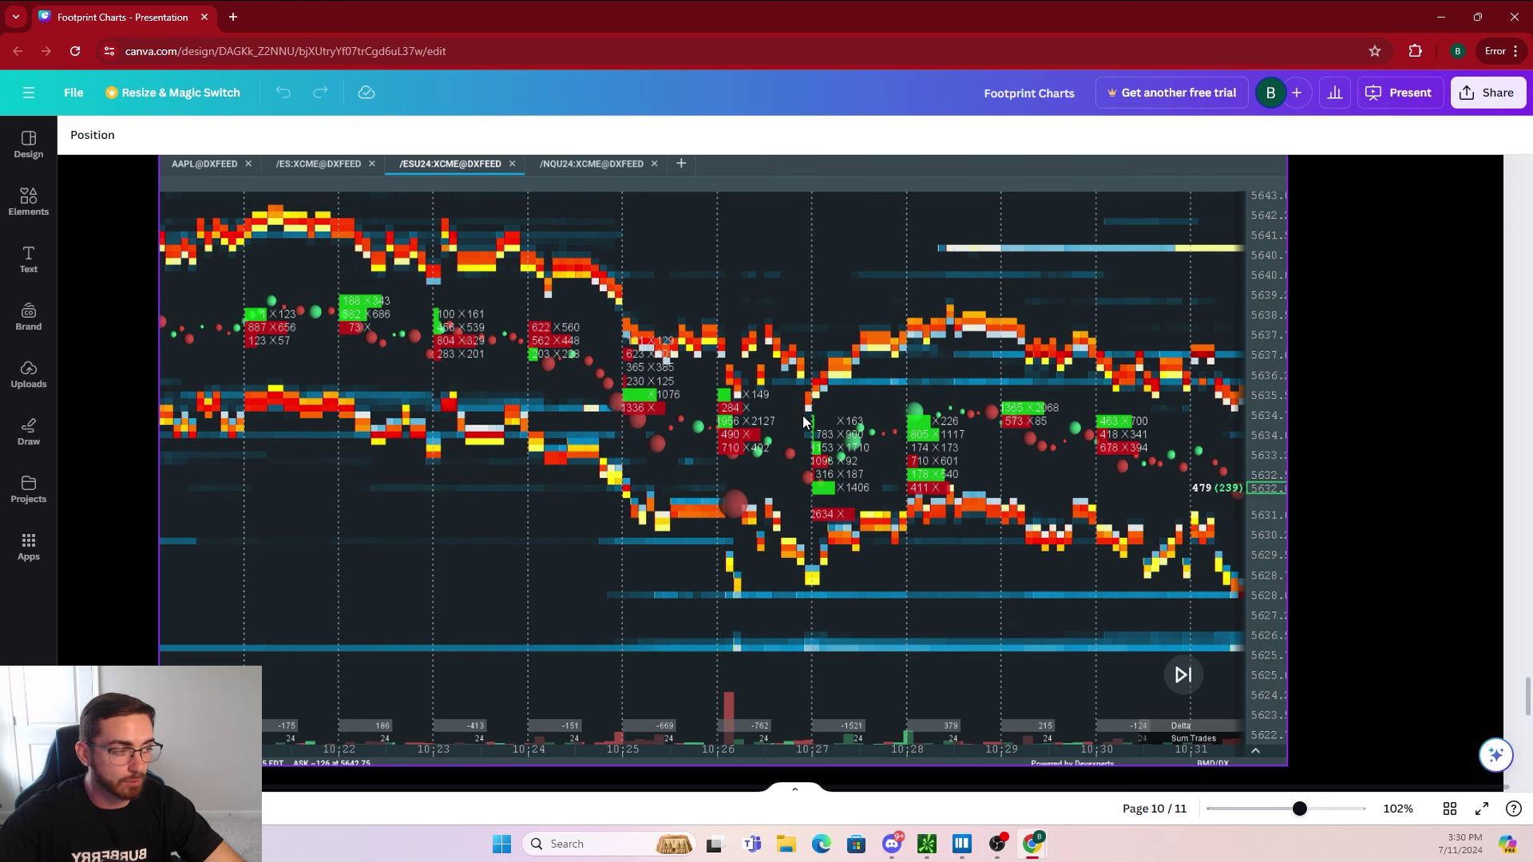